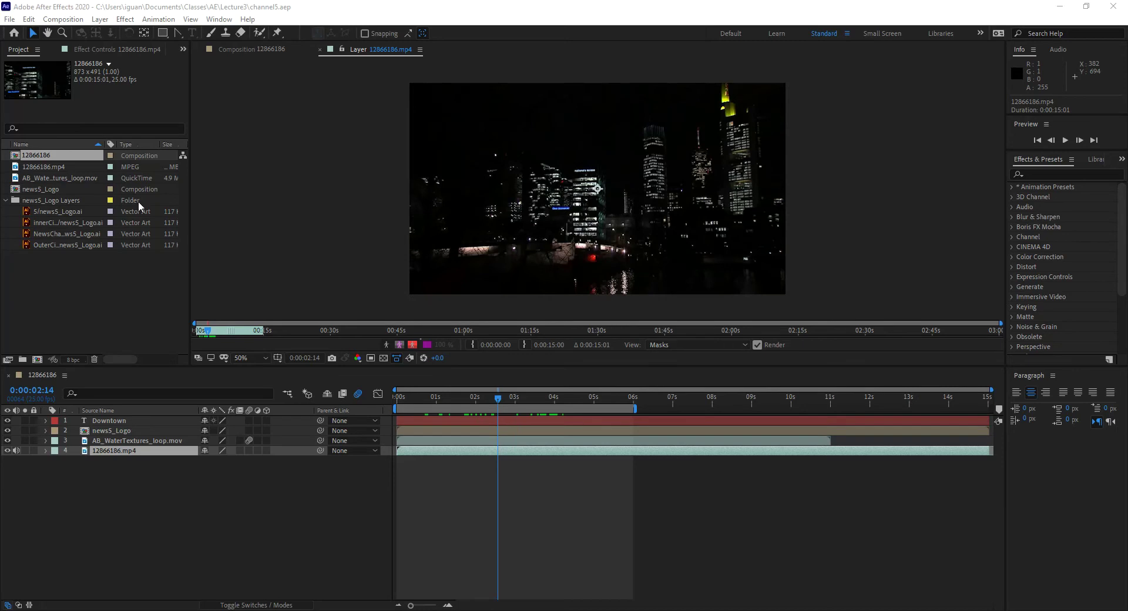
Close the city footage layer view and scrub the timeline from 0:00:02:05 to 0:00:04:07
left_click(318, 48)
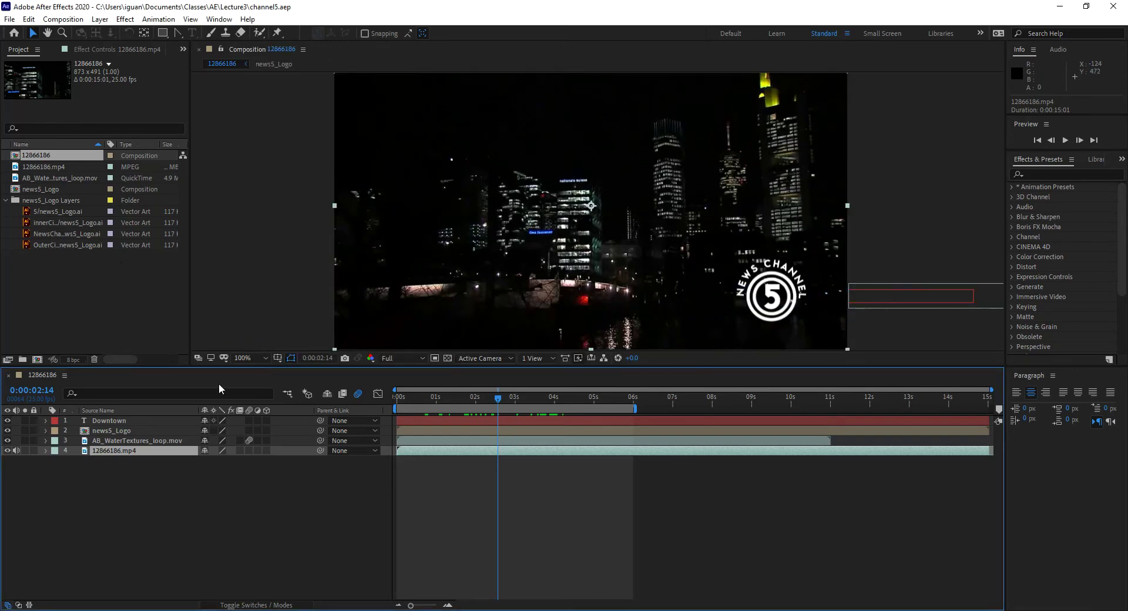
left_click_drag(433, 400, 485, 402)
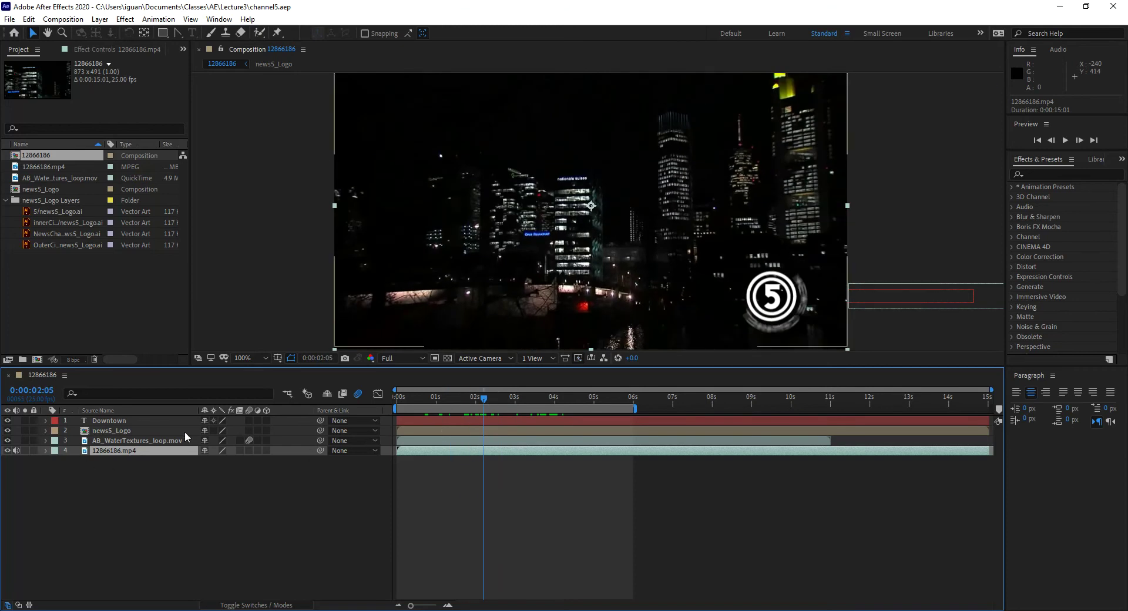
left_click(526, 399)
left_click_drag(527, 399, 565, 400)
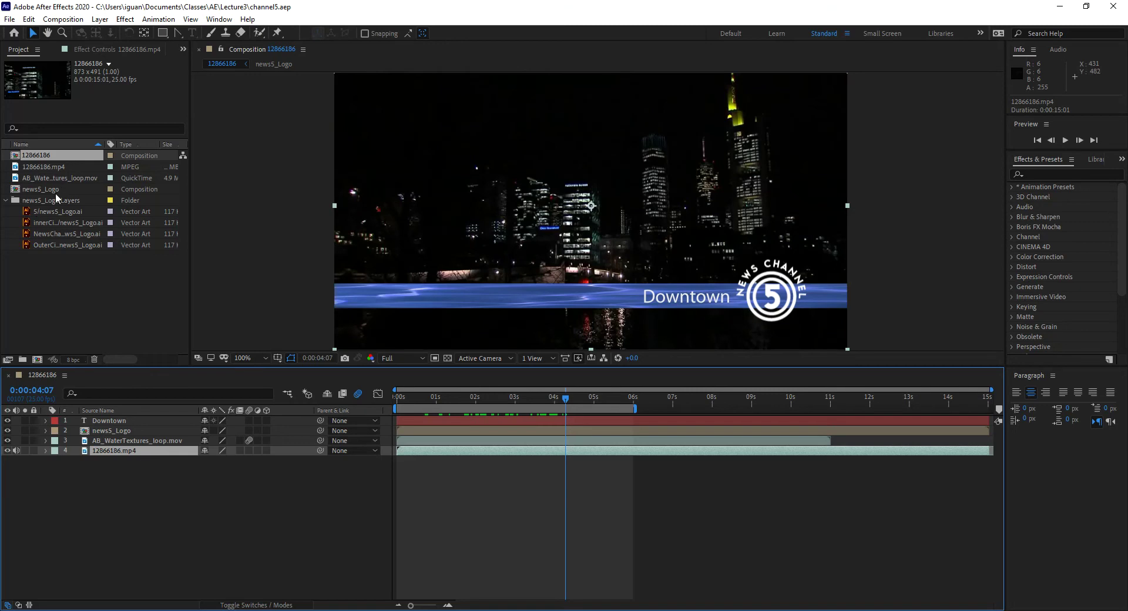
double_click(85, 432)
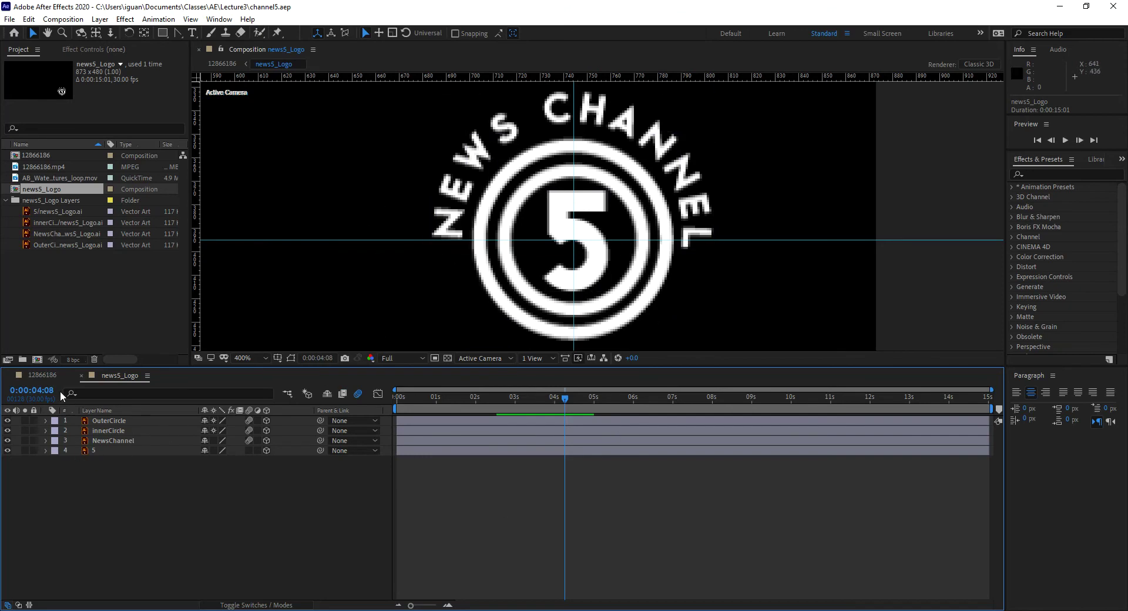
left_click(44, 375)
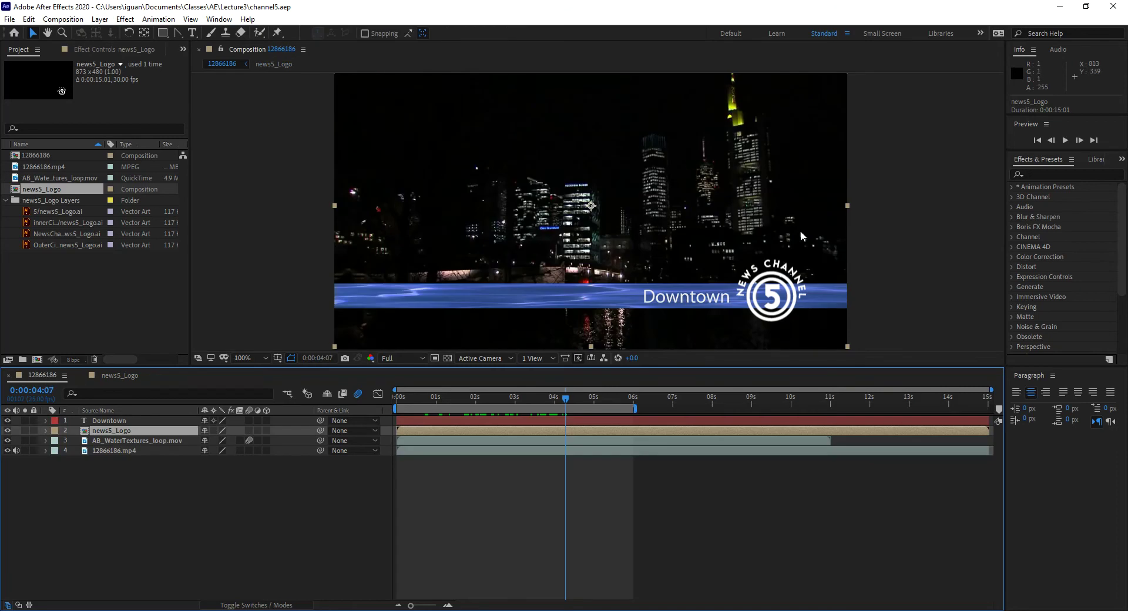
left_click(273, 65)
left_click(229, 65)
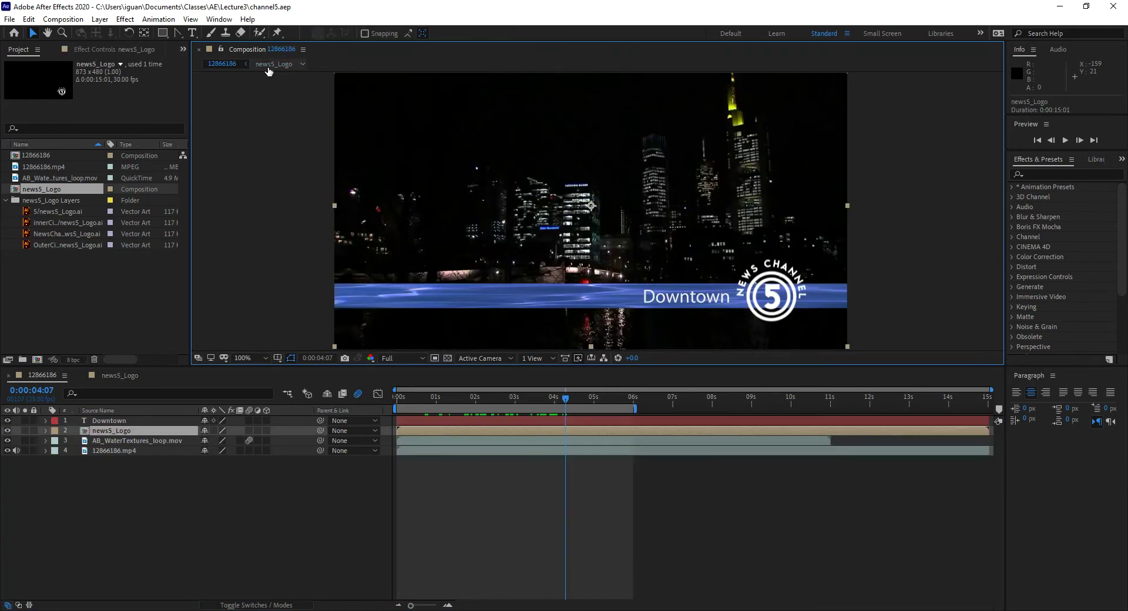
left_click(271, 65)
left_click(231, 65)
left_click(119, 375)
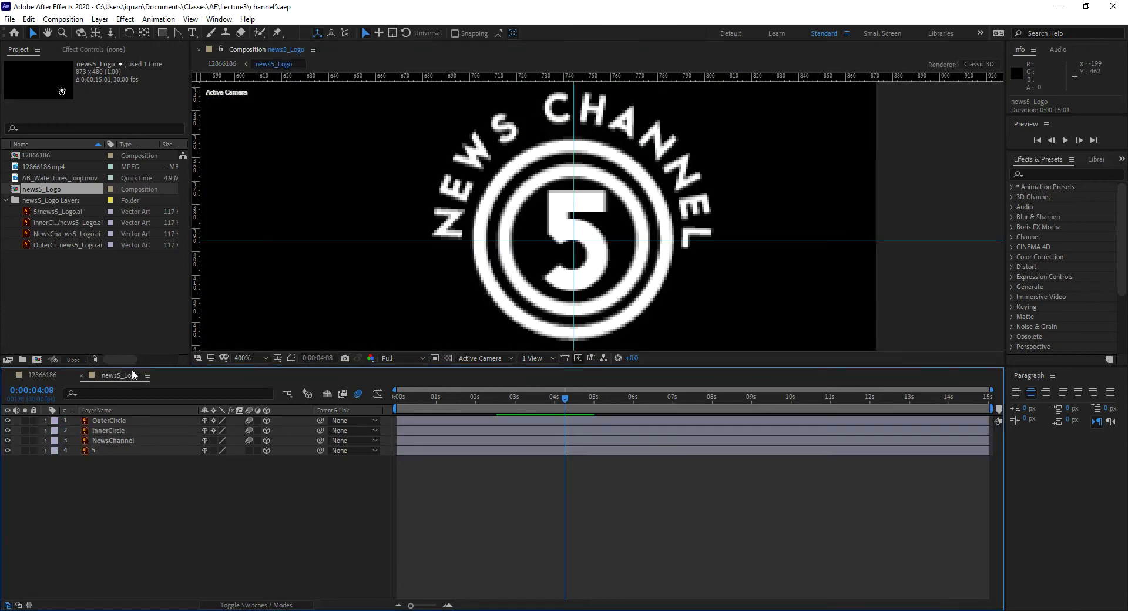
left_click(81, 376)
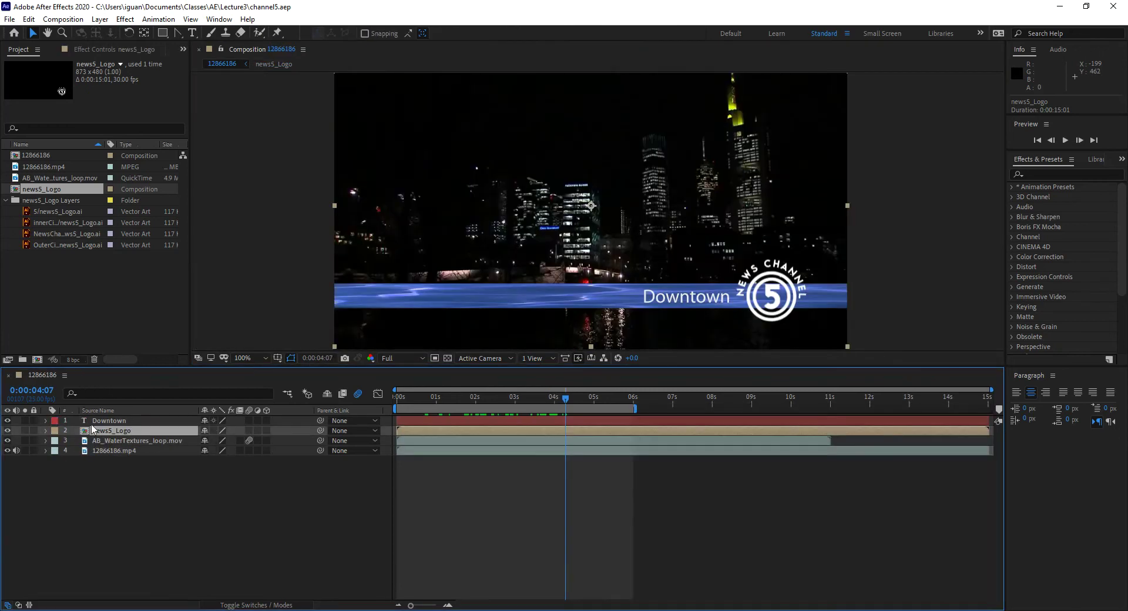
double_click(115, 449)
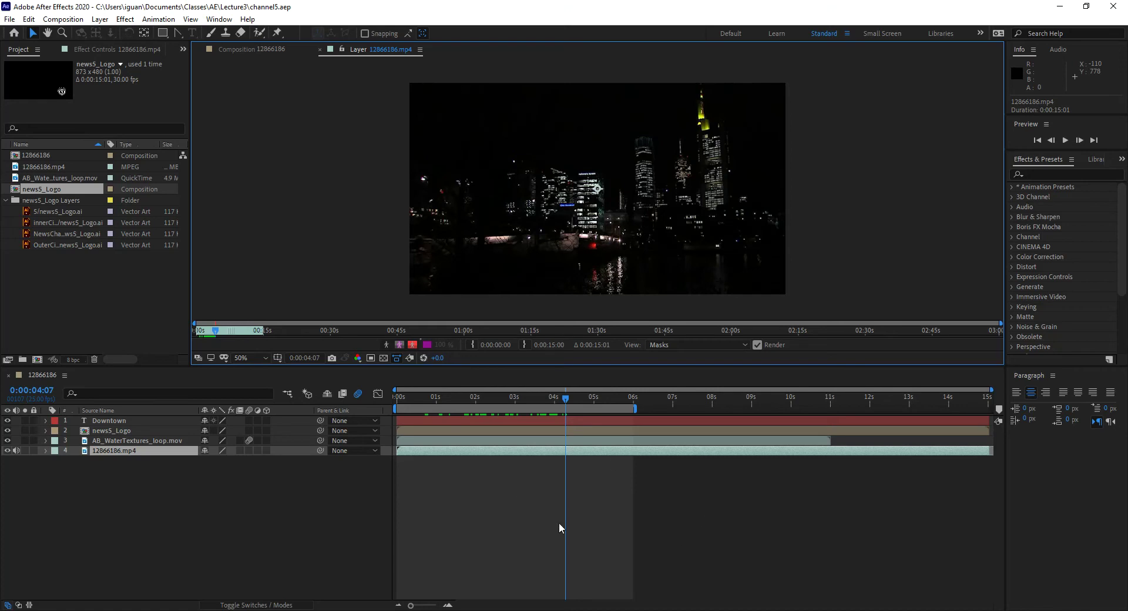
mouse_move(536, 398)
left_mouse_down()
mouse_move(517, 402)
mouse_move(553, 400)
left_mouse_up()
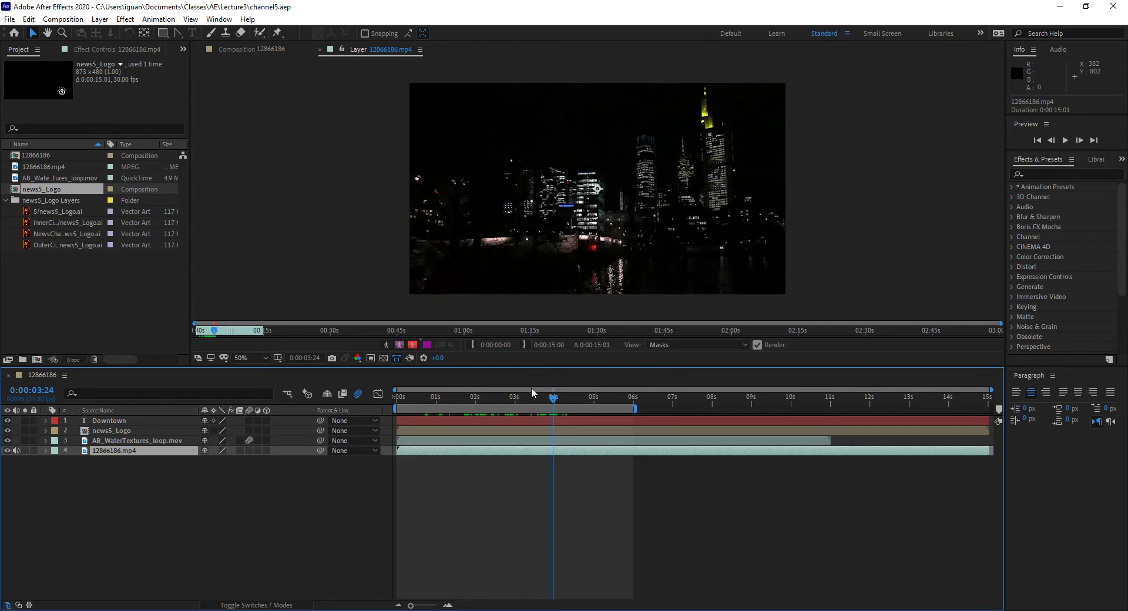
left_click(320, 50)
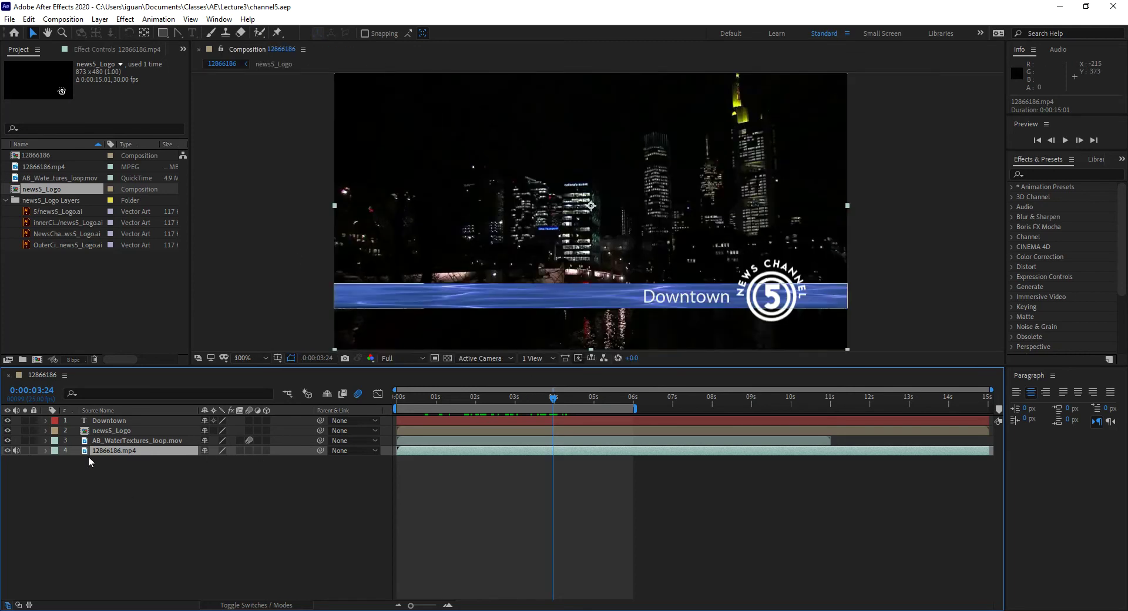
In the city footage's Layer panel, set the In point to 0:00:03:24 and the Out point to 0:00:21:22
double_click(109, 449)
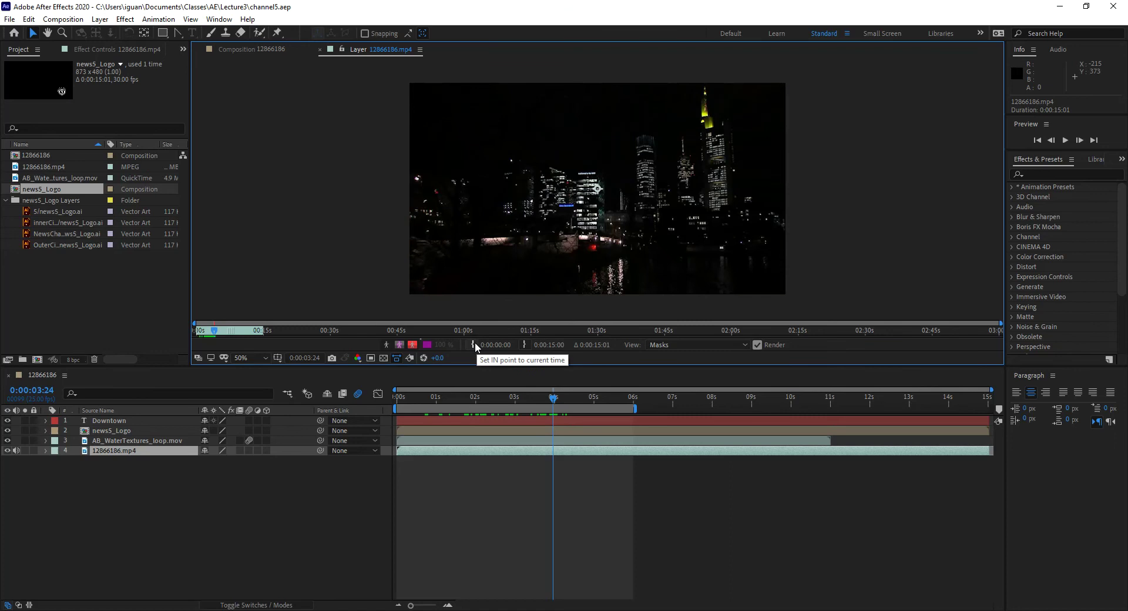
left_click(212, 332)
left_click_drag(212, 332, 216, 338)
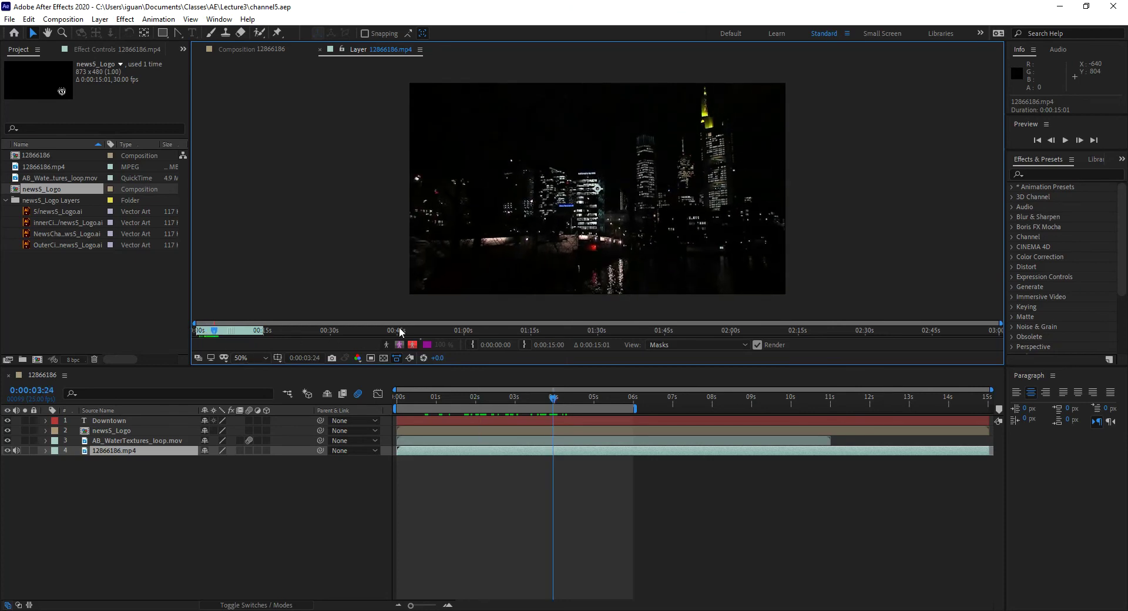
left_click(473, 345)
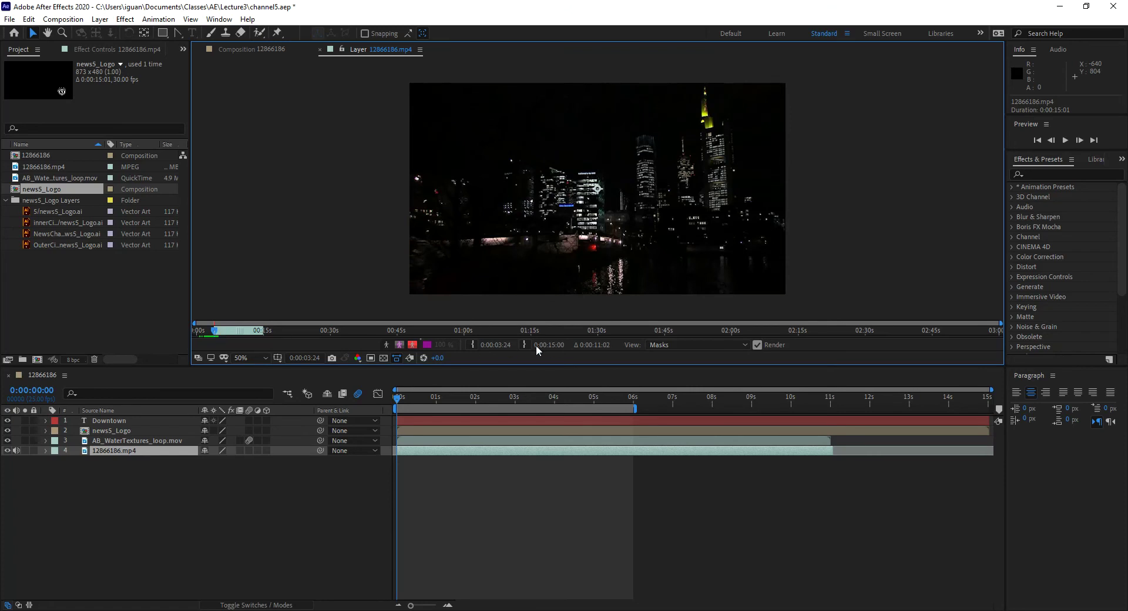
left_click_drag(215, 331, 294, 334)
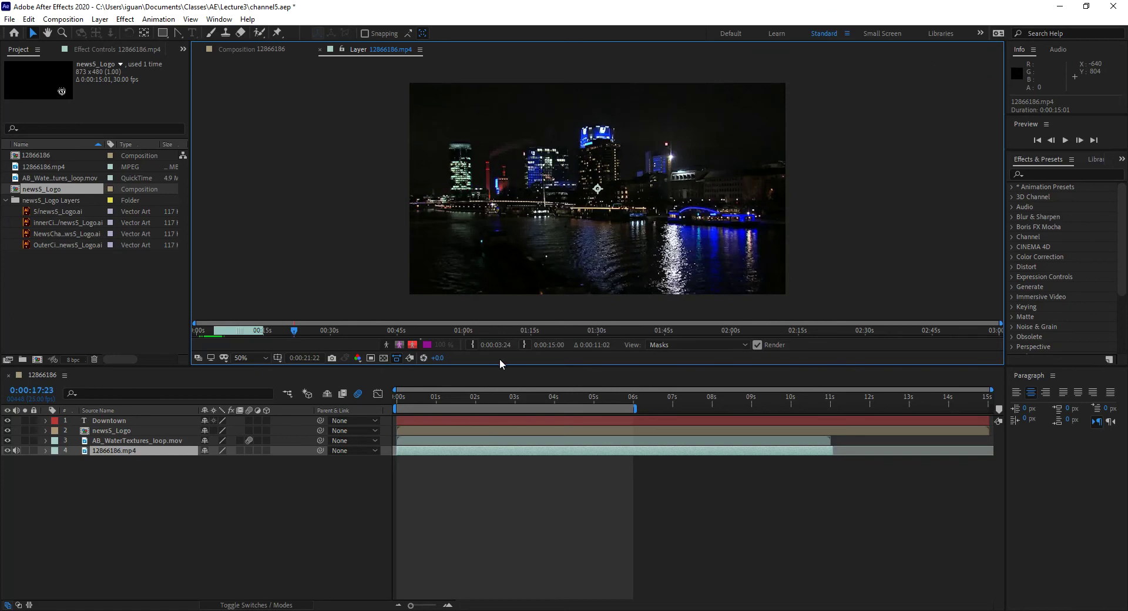
left_click(526, 343)
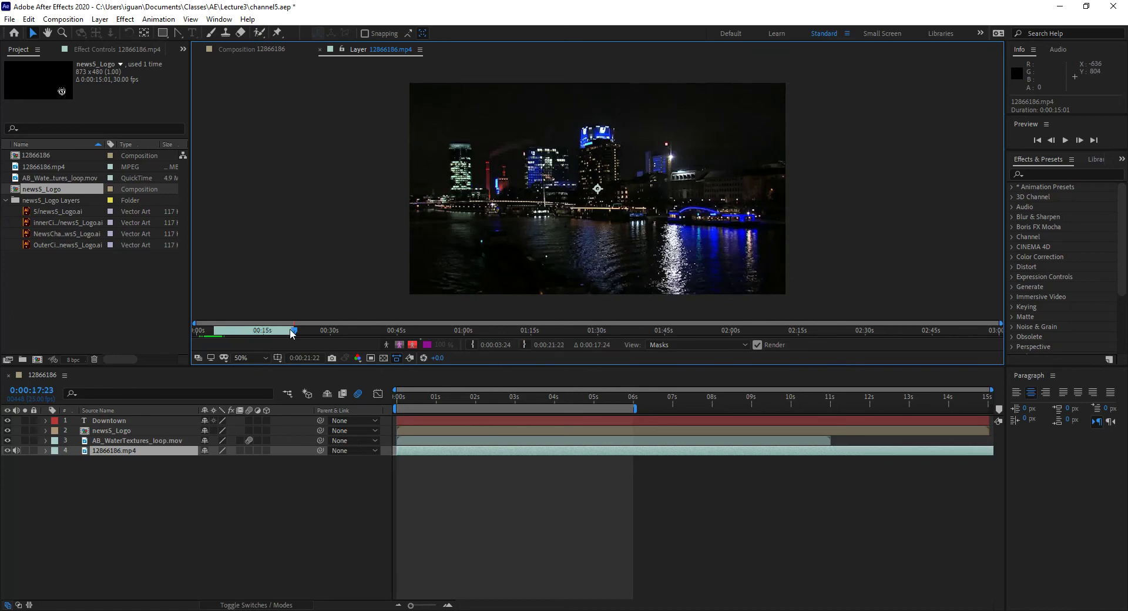
left_click_drag(294, 333, 272, 334)
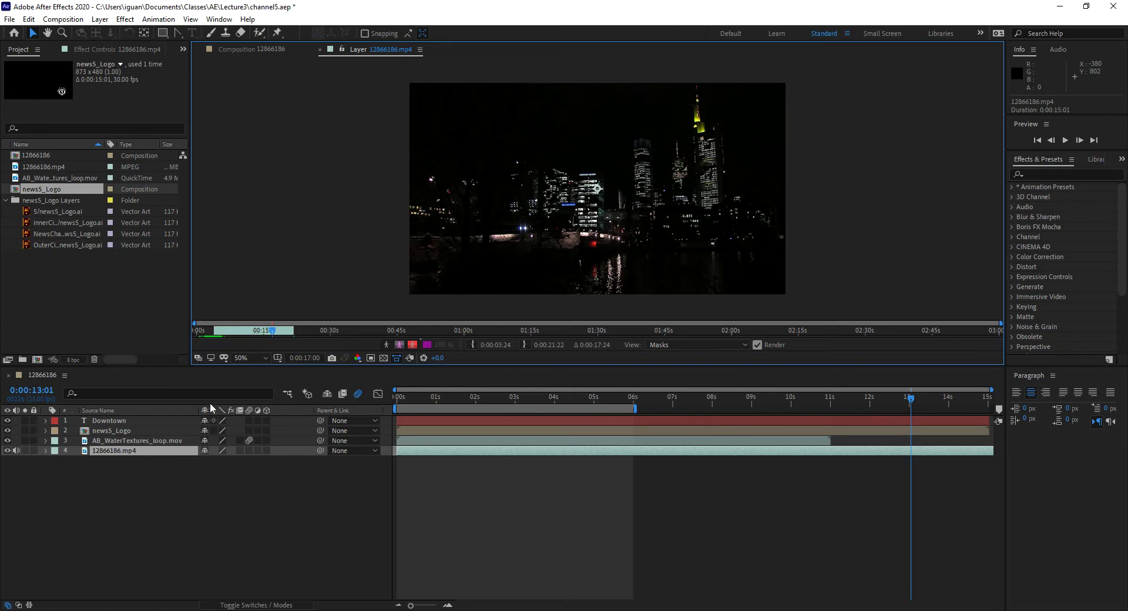
Open 12866186.mp4 in the Footage panel at 50% zoom beside the trimmed Layer view
left_click(17, 169)
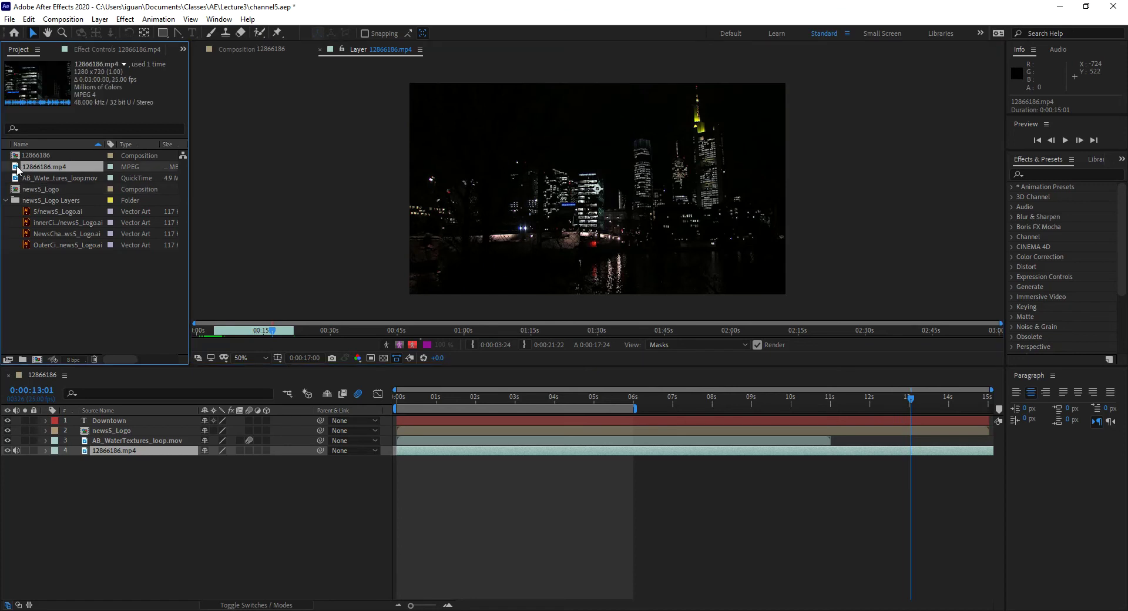
double_click(16, 168)
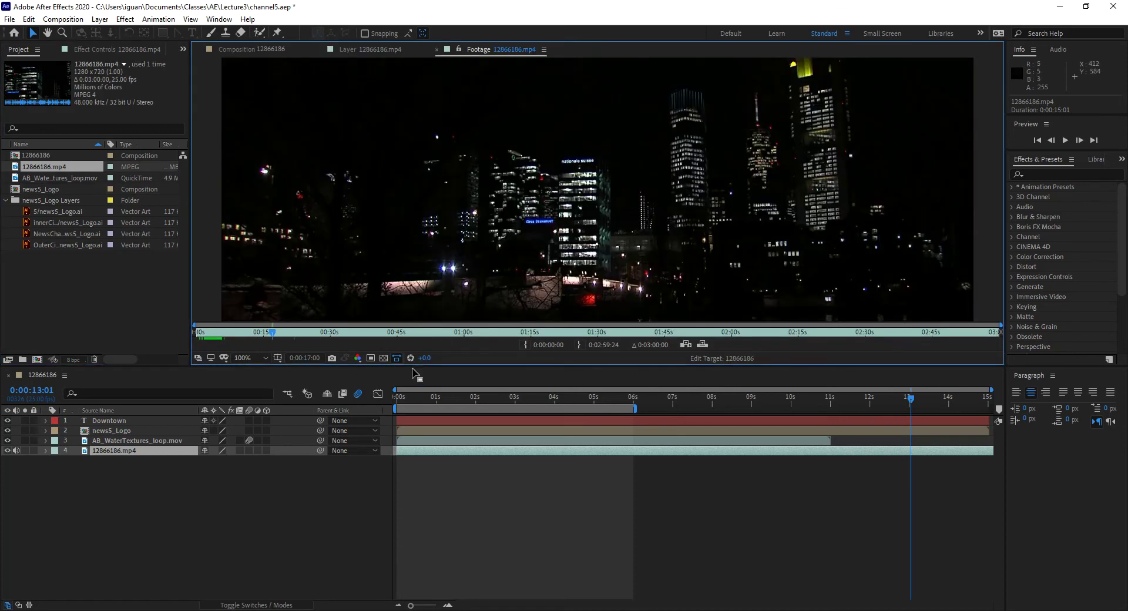
key("comma")
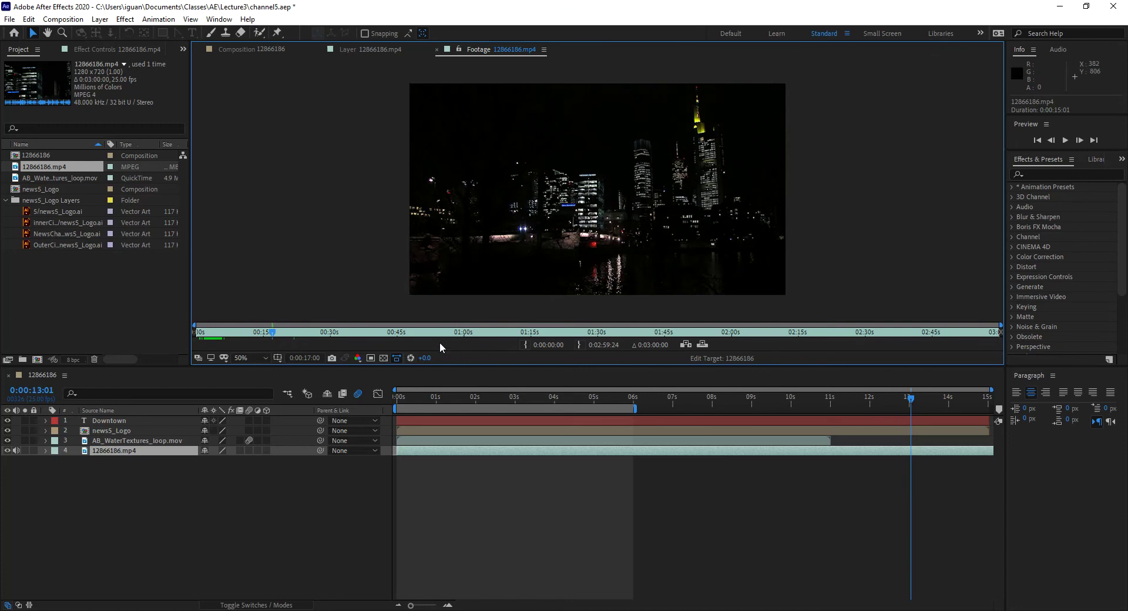
left_click(379, 49)
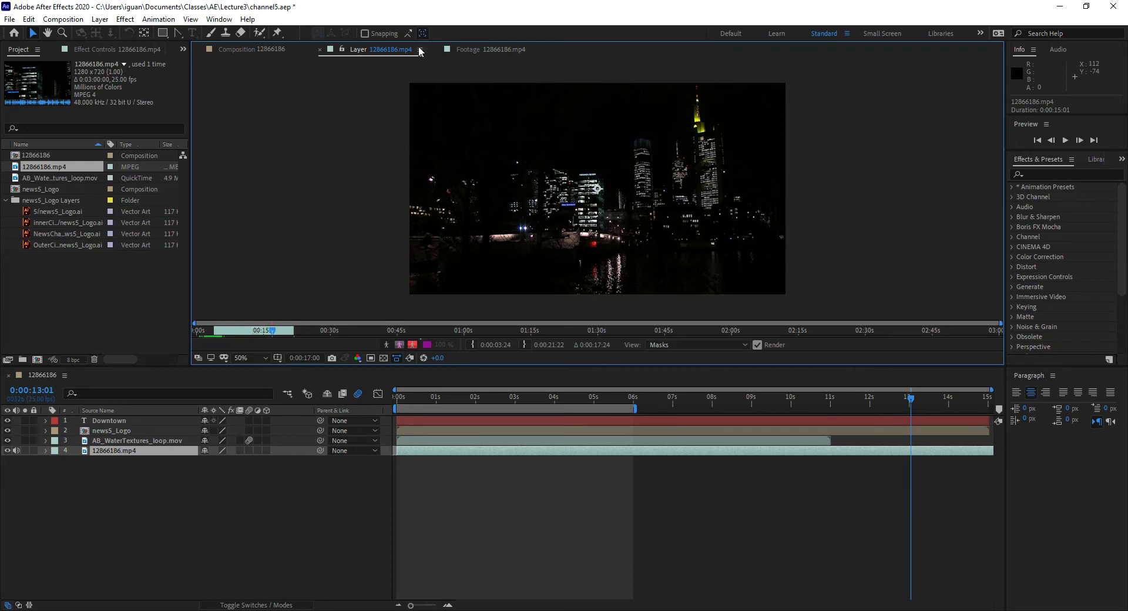
Compare the Layer and Footage views and move the comp time to 0:00:03:15
left_click(479, 48)
left_click(409, 50)
left_click(478, 52)
left_click(369, 51)
left_click(479, 50)
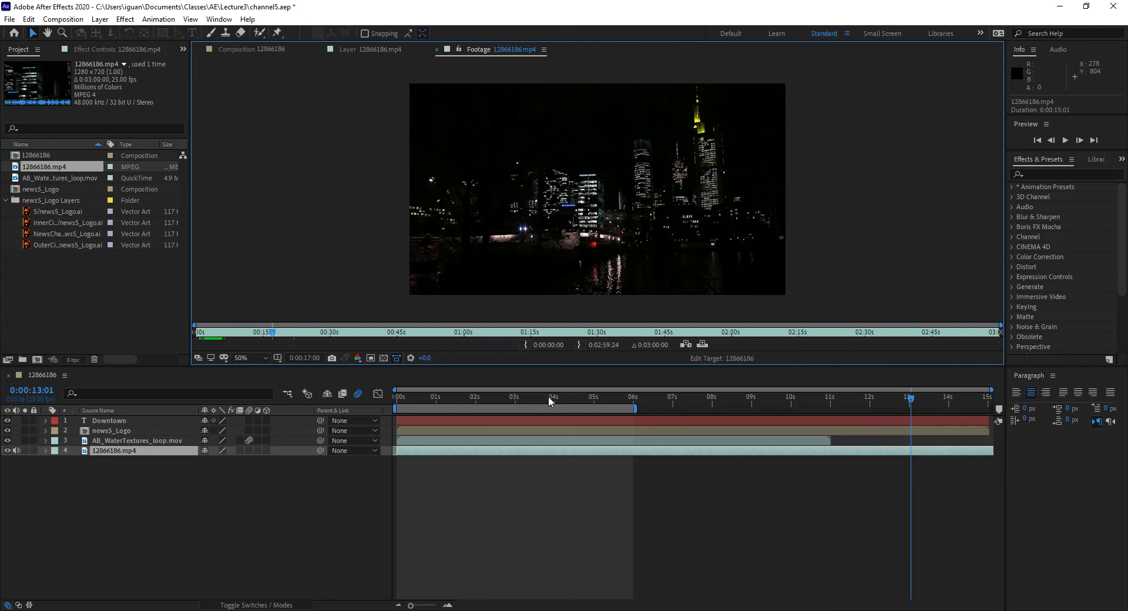
left_click_drag(548, 396, 538, 401)
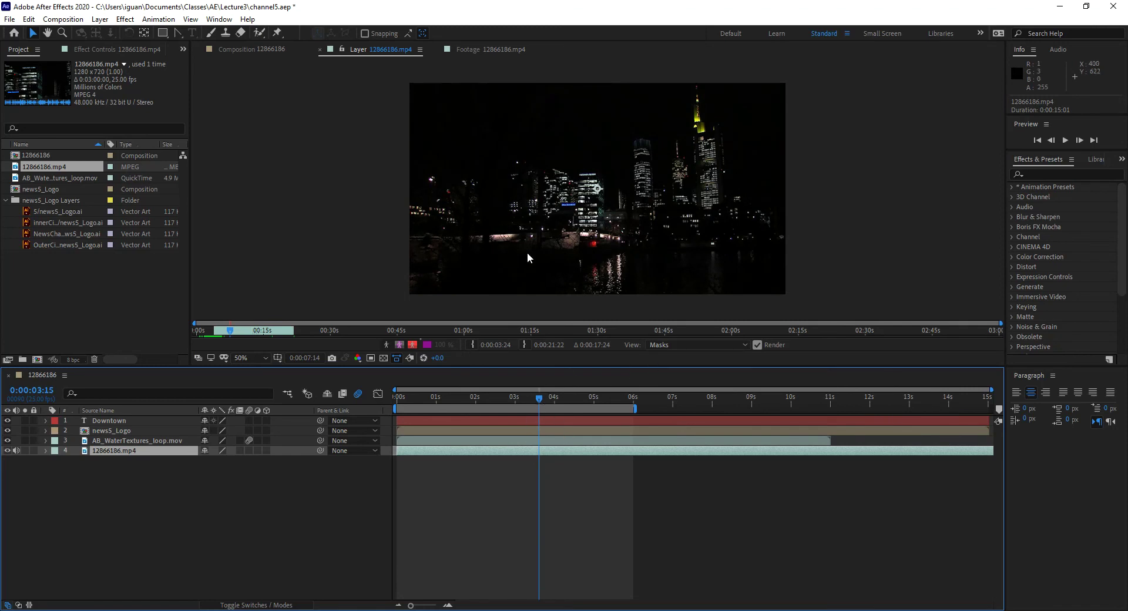
Set the source footage's Out point at 0:00:01:18 and move the comp time to 0:00:01:16
left_click(502, 50)
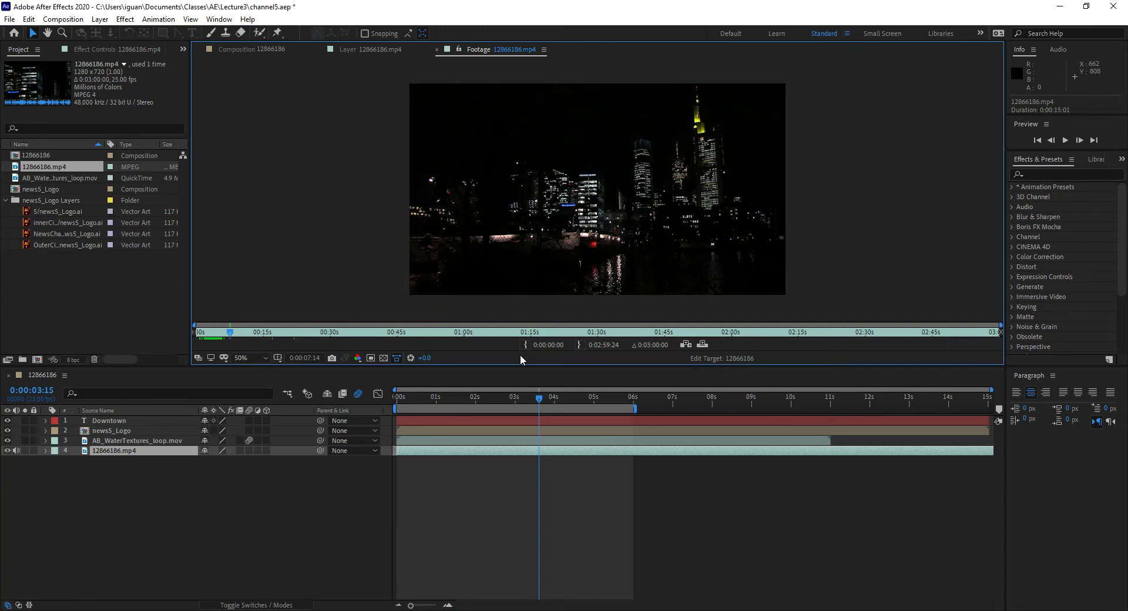
left_click(214, 333)
mouse_move(212, 336)
left_mouse_down()
mouse_move(185, 336)
mouse_move(267, 344)
mouse_move(203, 346)
left_mouse_up()
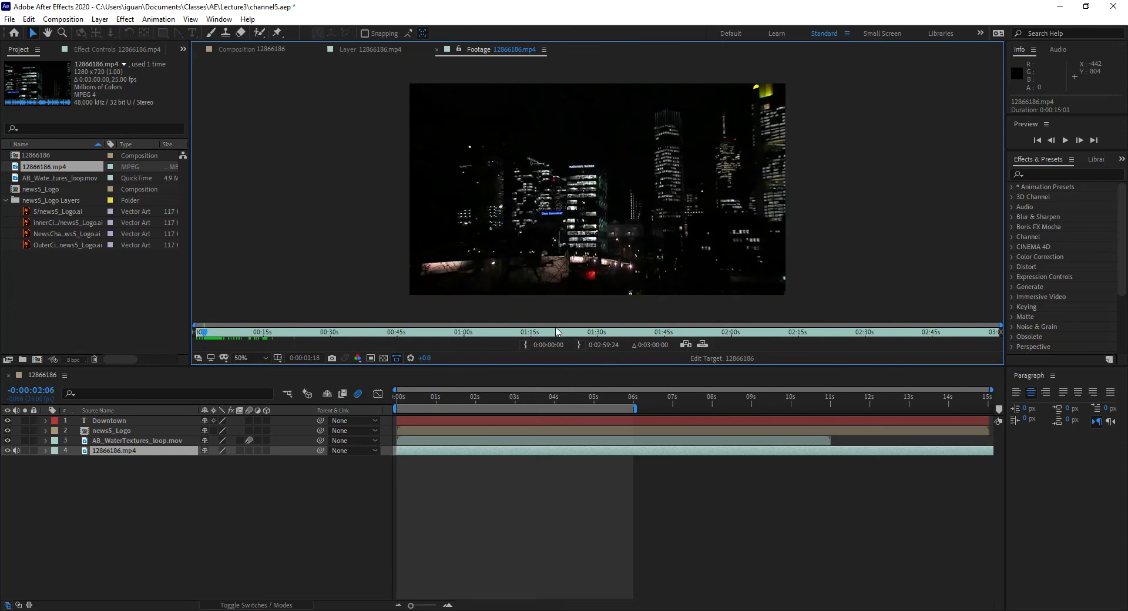
left_click(579, 343)
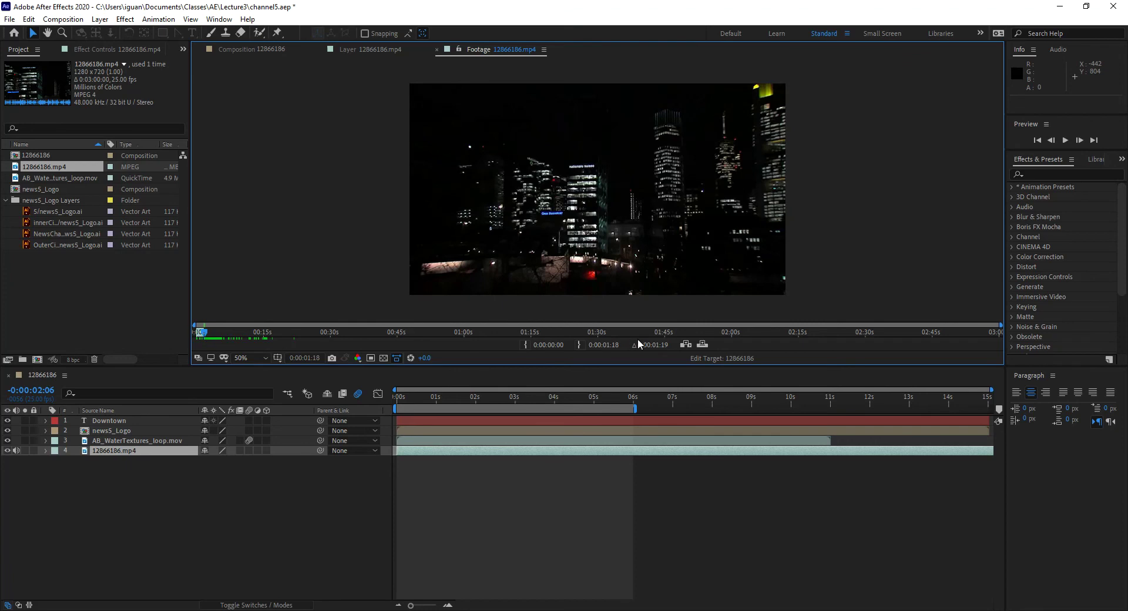
left_click_drag(452, 400, 461, 399)
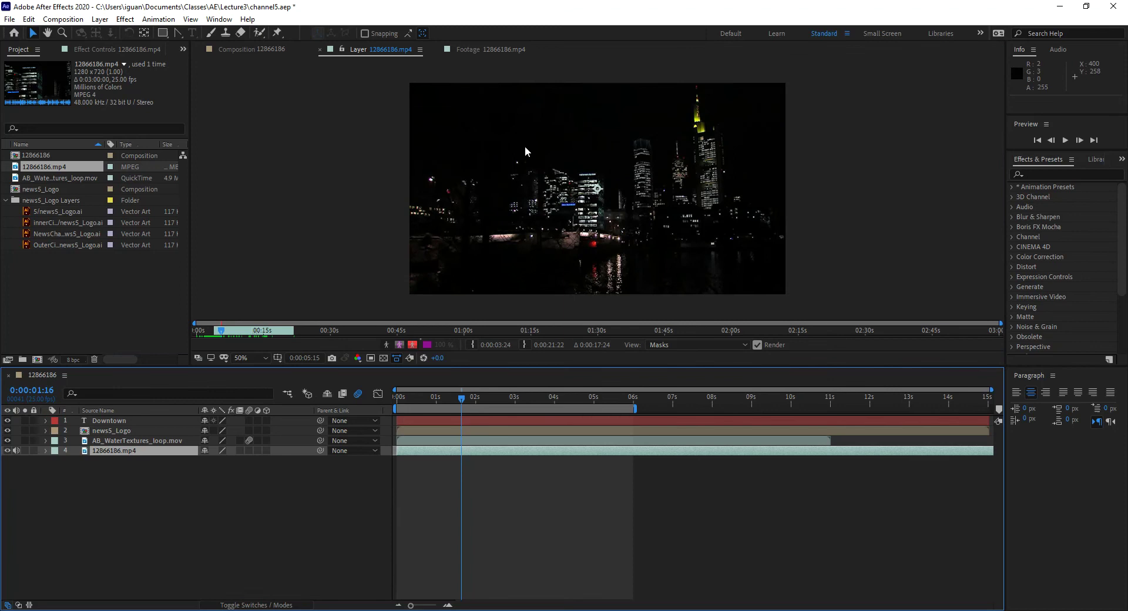
Ripple-insert the short city clip from the Footage panel into the comp at 0:00:01:16
left_click(485, 49)
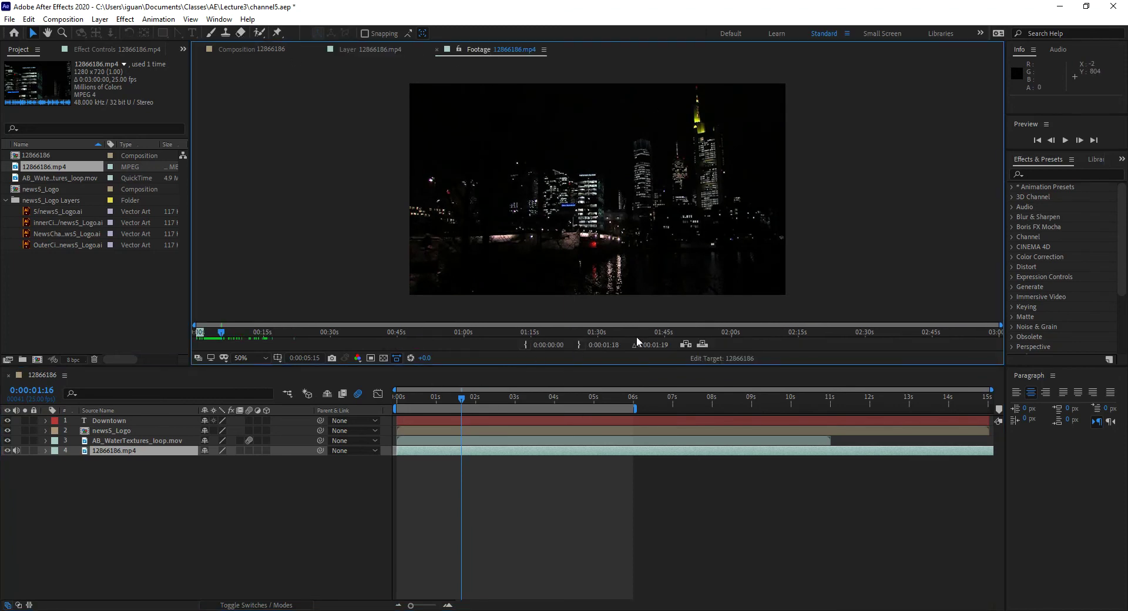
left_click(685, 344)
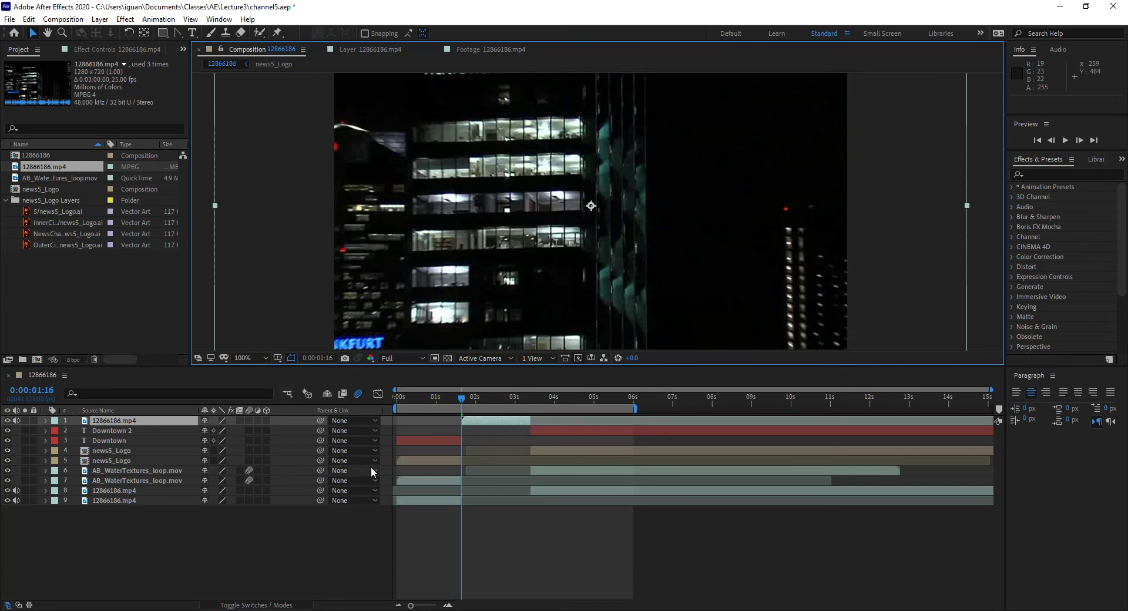
Undo the ripple insert and overlay the trimmed clip as a new top layer at 0:00:01:16
key("ctrl+z")
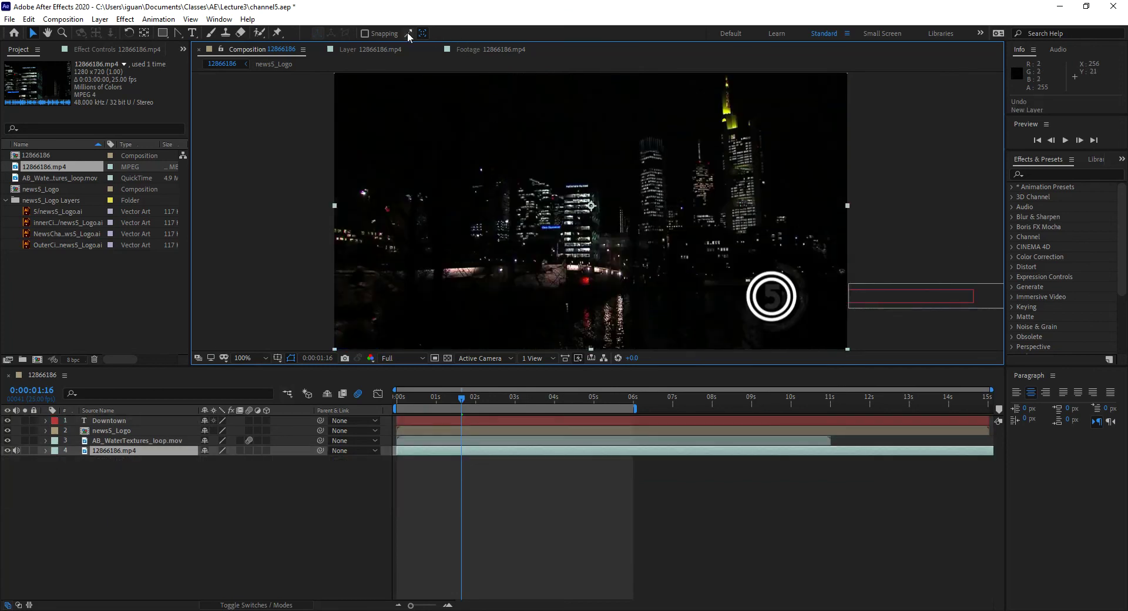
left_click(481, 47)
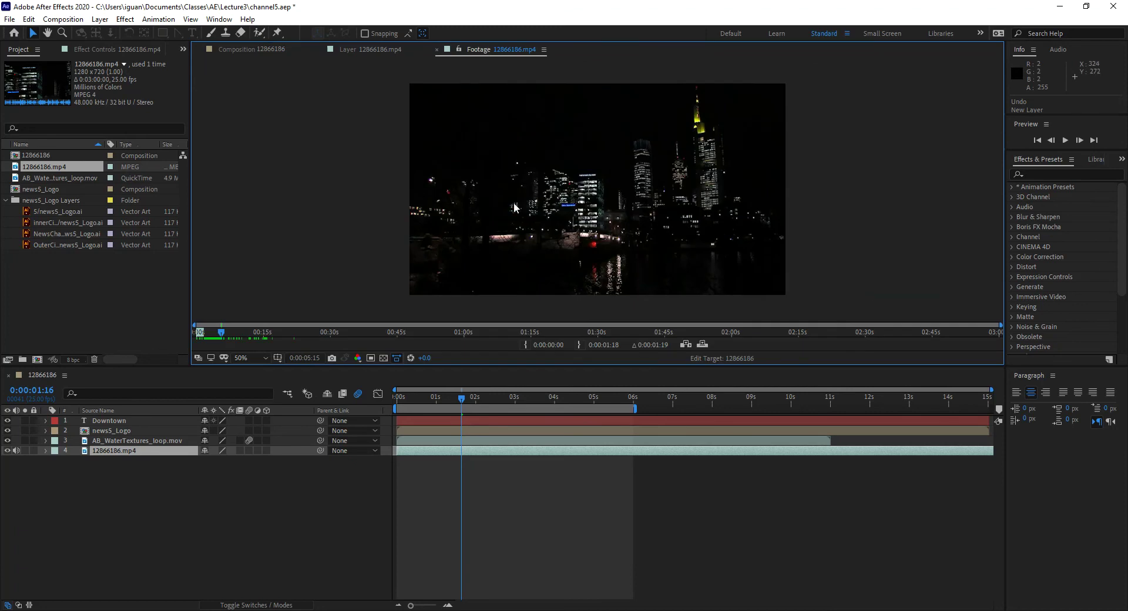
left_click(703, 343)
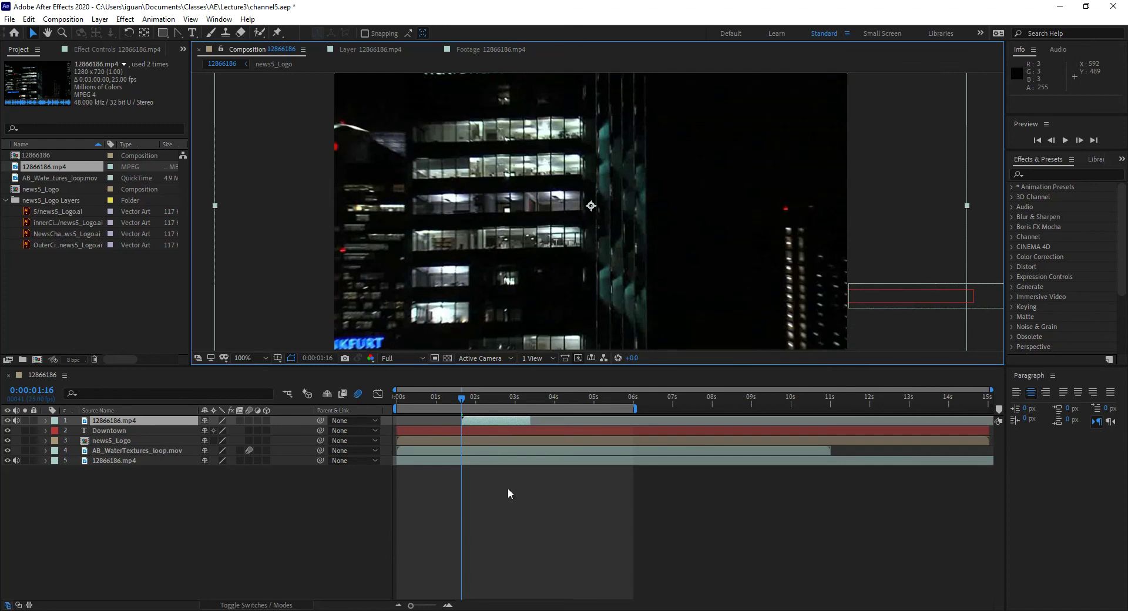
Try the ripple insert again, then undo it so only the overlay remains
left_click(506, 45)
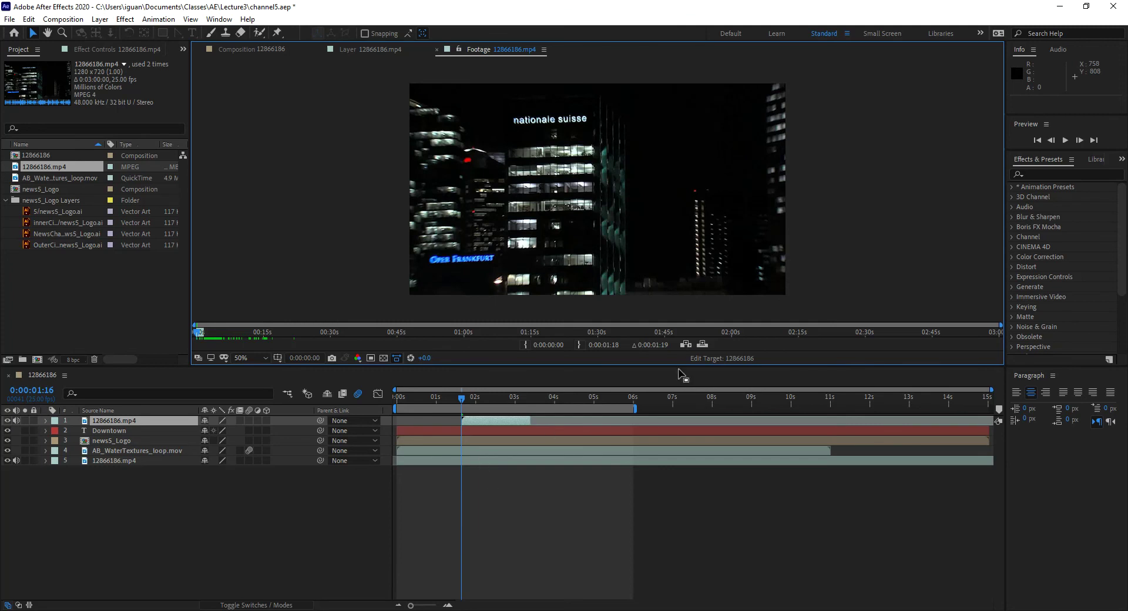
left_click(687, 344)
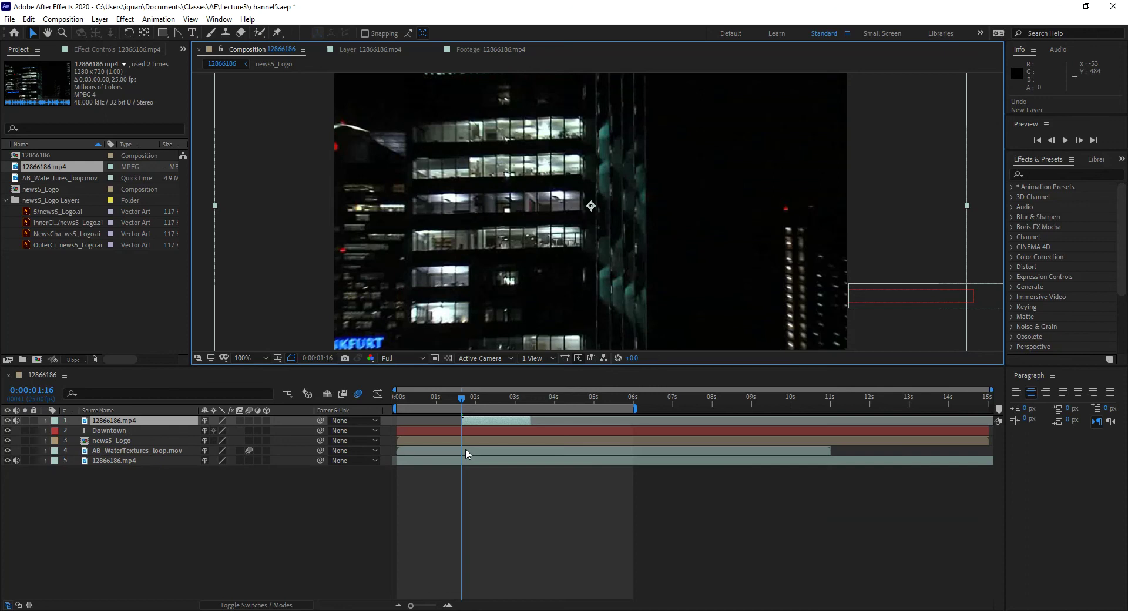
key("ctrl+z")
Delete the overlaid short city clip layer and close its Layer viewer, leaving four layers
left_click(477, 50)
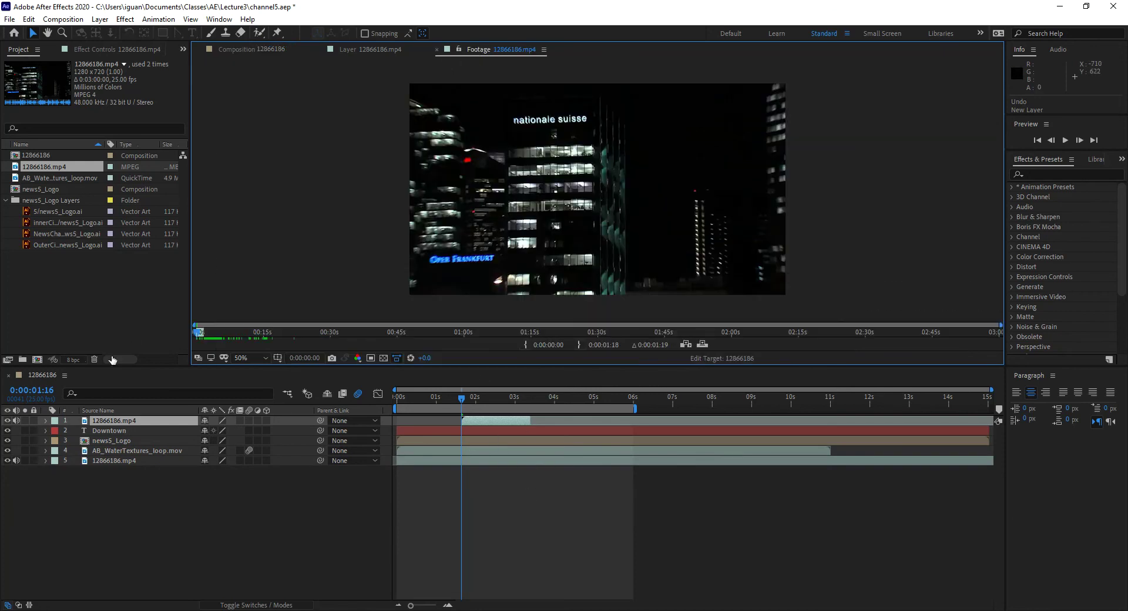
double_click(115, 421)
key("Delete")
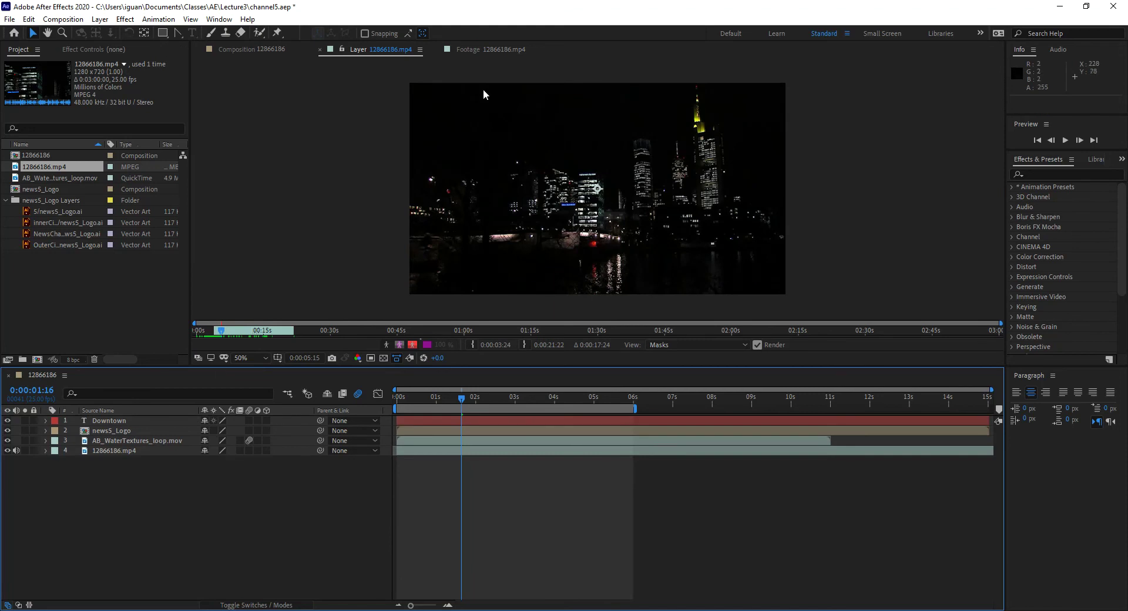
right_click(369, 50)
left_click(326, 227)
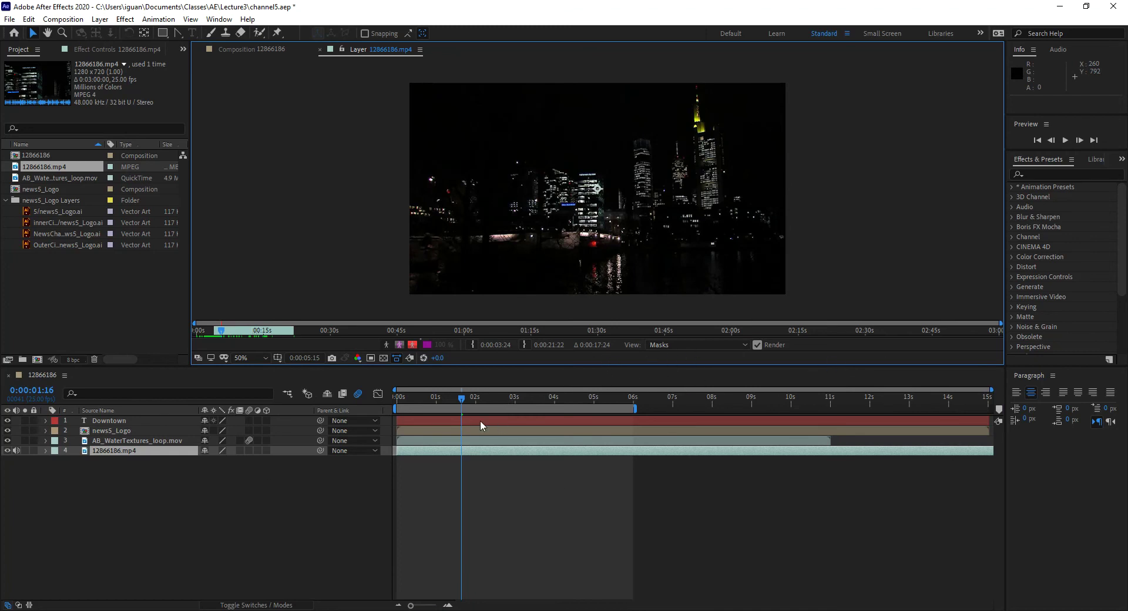
left_click(321, 50)
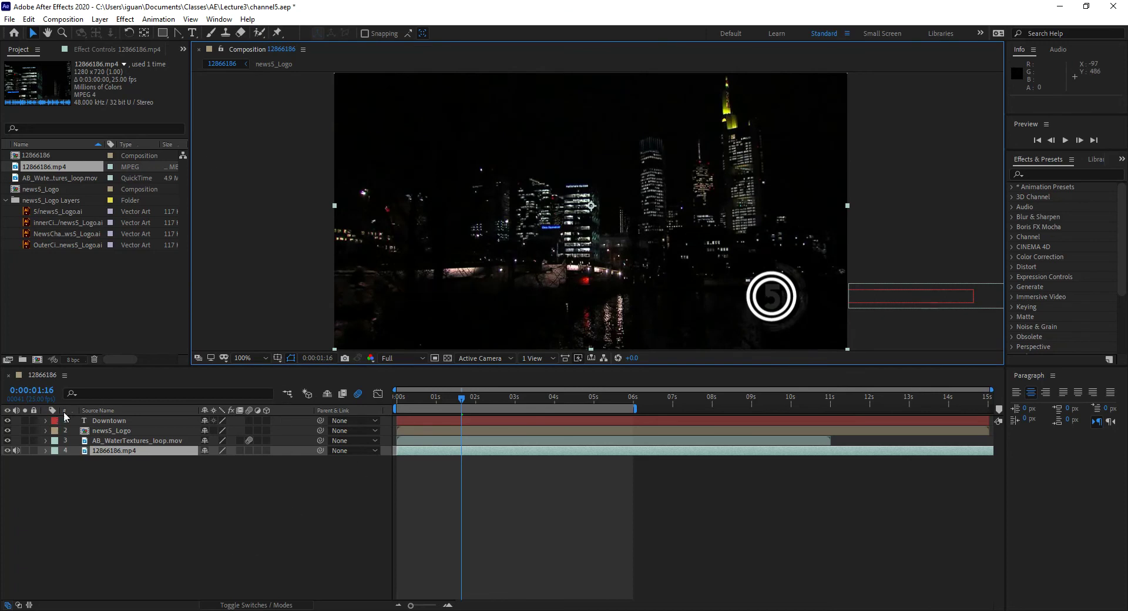
Drag the night footage layer's own time marker so the comp time follows to 0:00:02:09
mouse_move(444, 403)
left_mouse_down()
mouse_move(433, 401)
mouse_move(452, 400)
left_mouse_up()
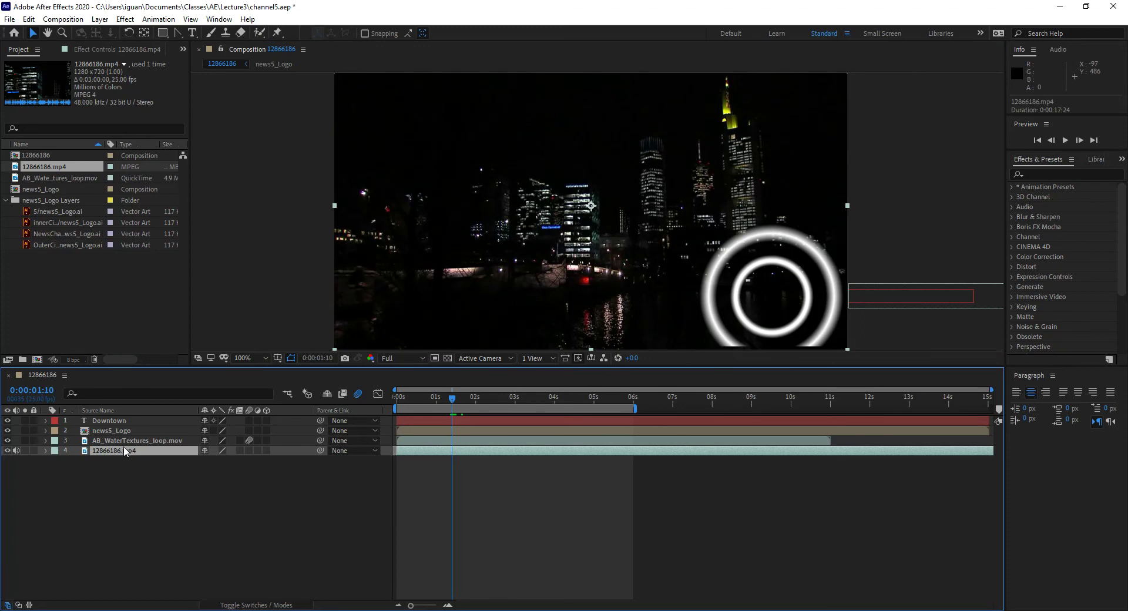
double_click(245, 450)
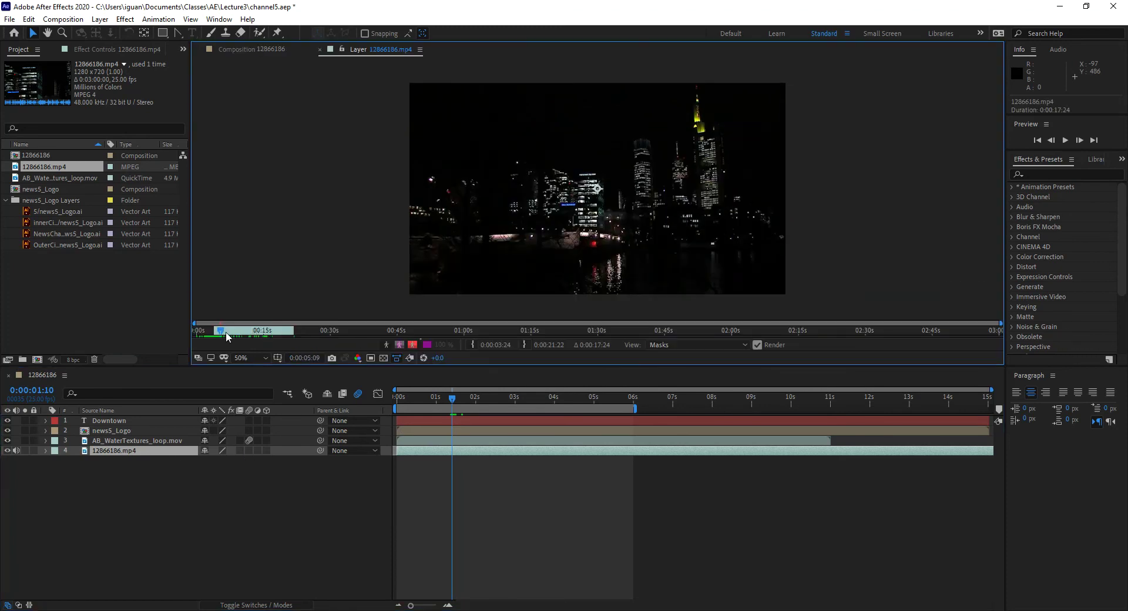
left_click_drag(226, 333, 231, 332)
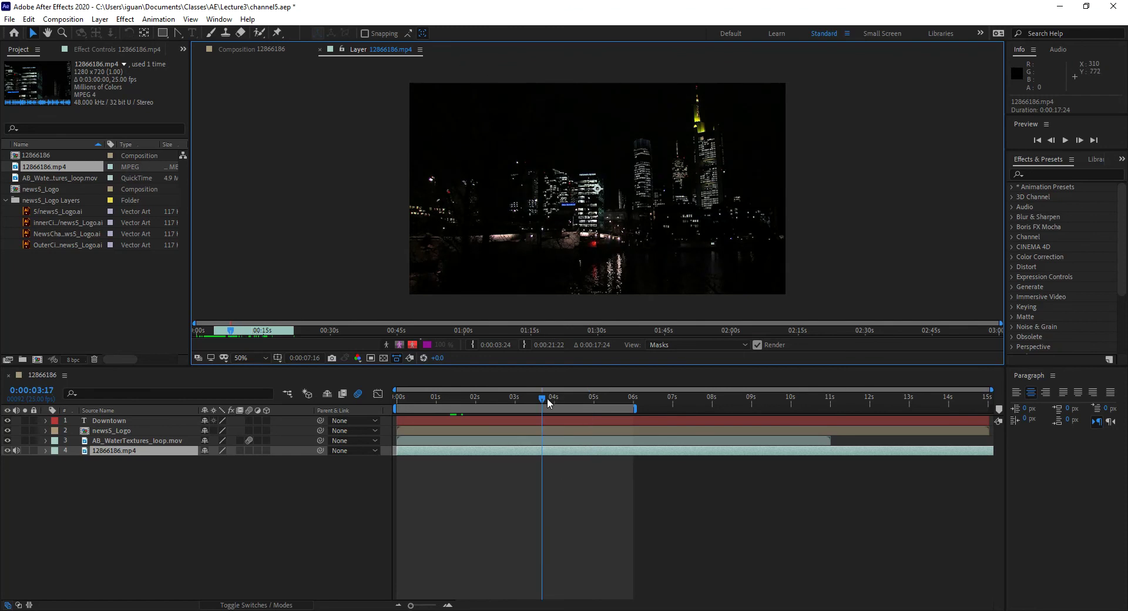
left_click_drag(230, 333, 225, 332)
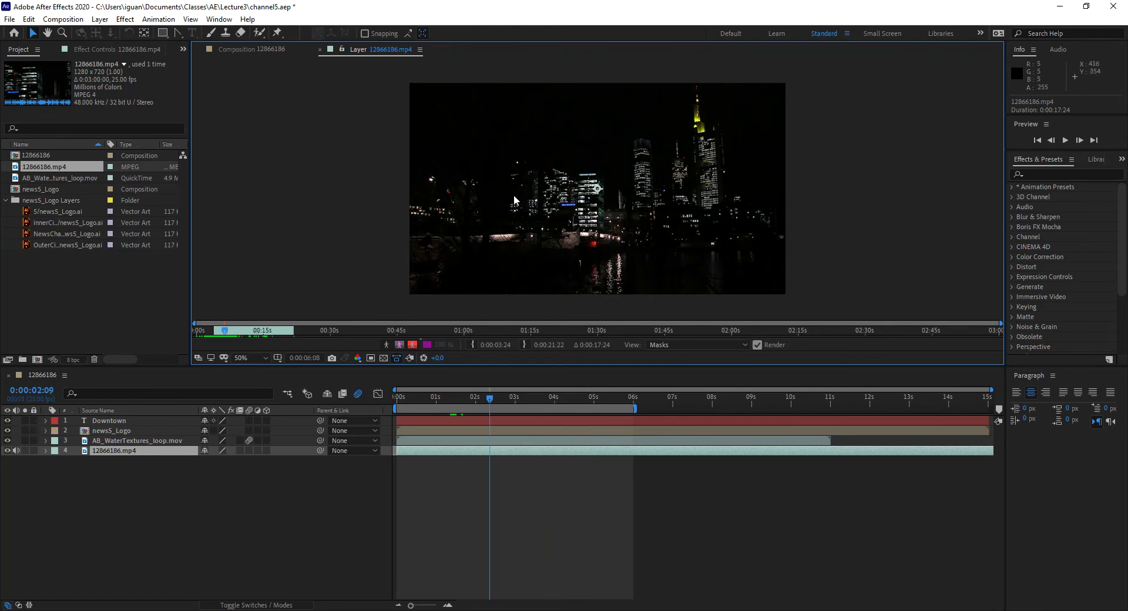
left_click(273, 49)
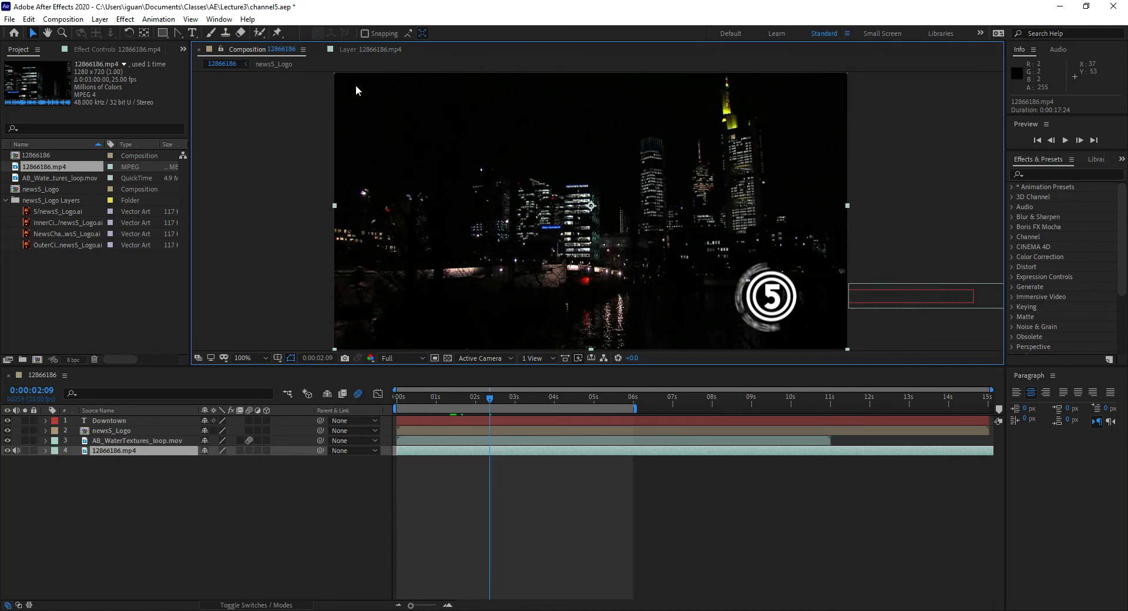
left_click(369, 51)
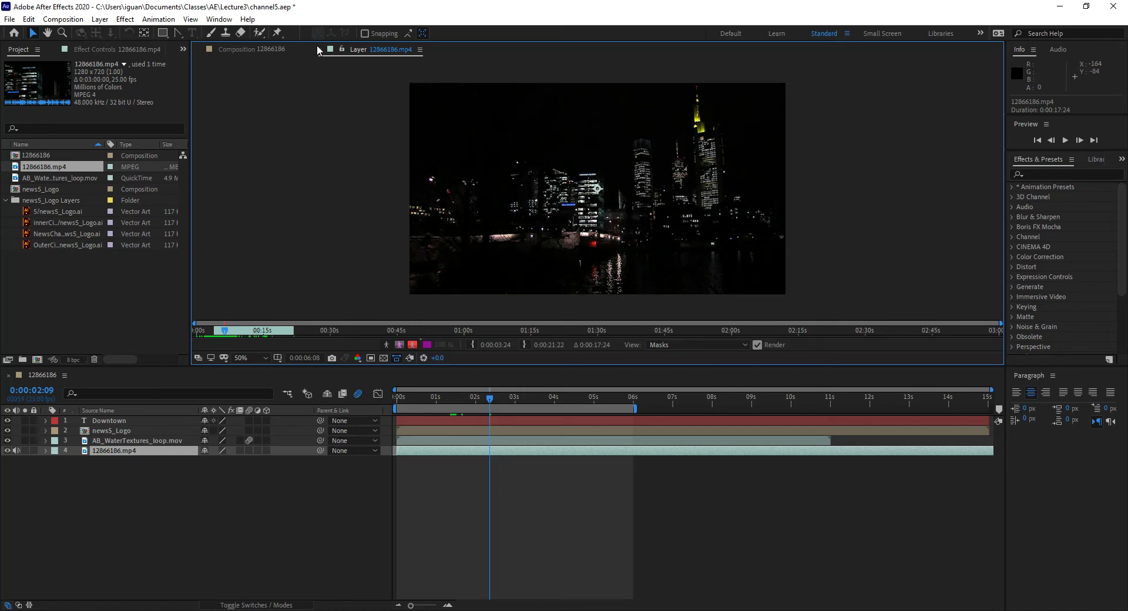
left_click(241, 48)
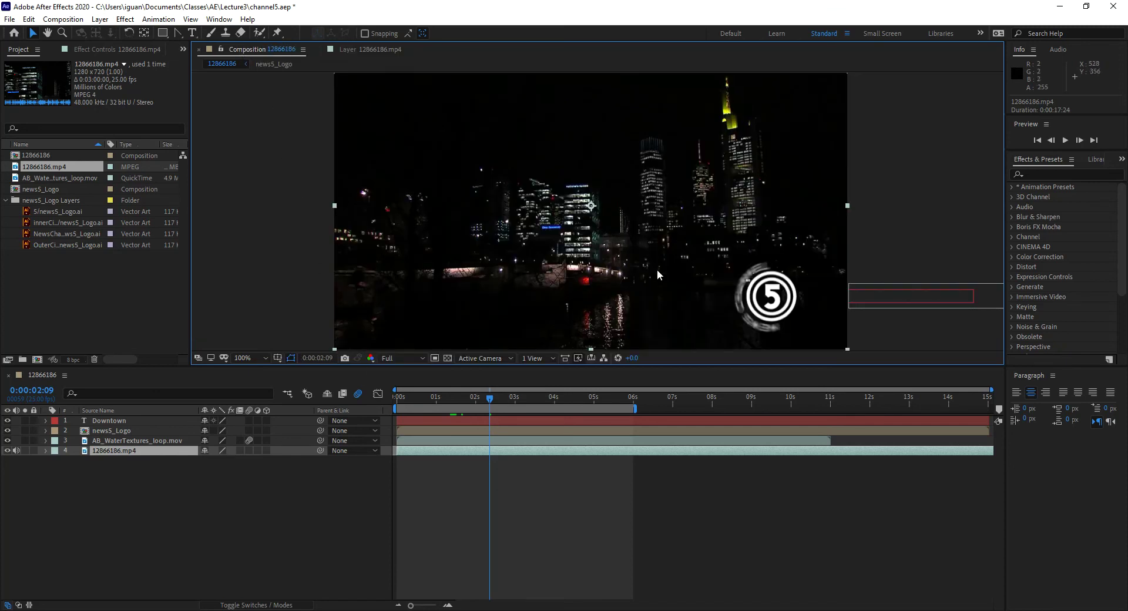